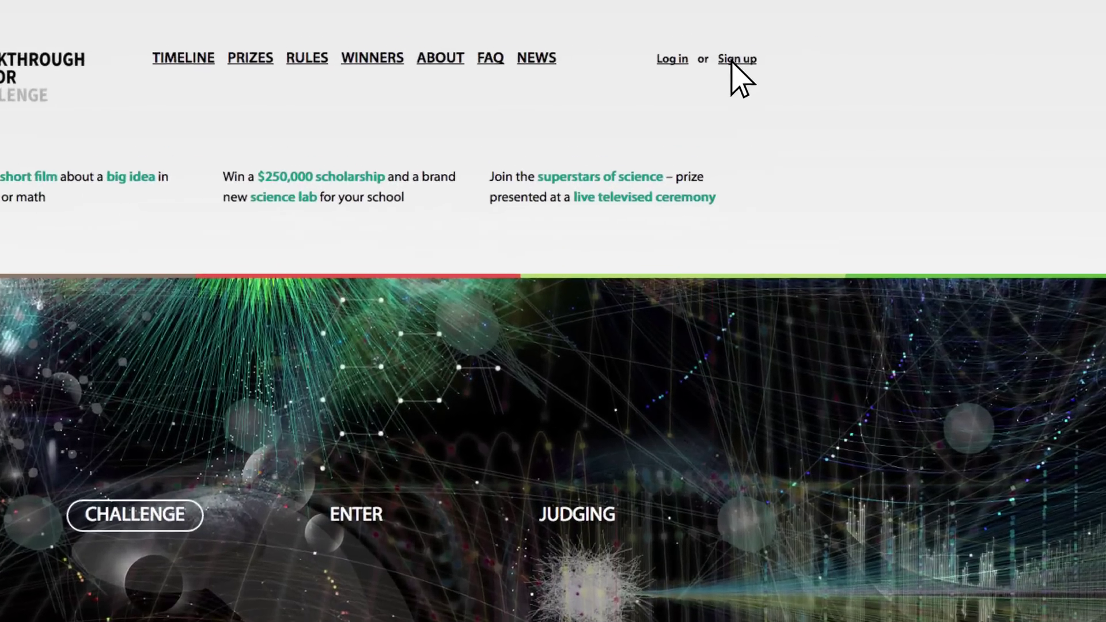
Start a new account with the applicant's email address and a password entered twice.
left_click(789, 46)
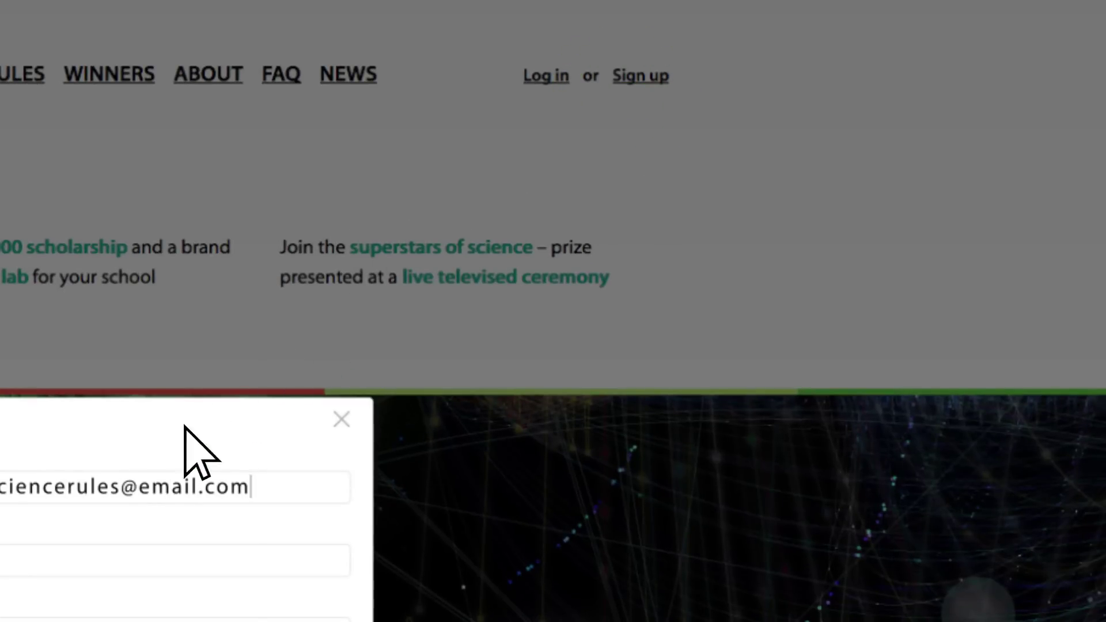
left_click(9, 564)
type("******")
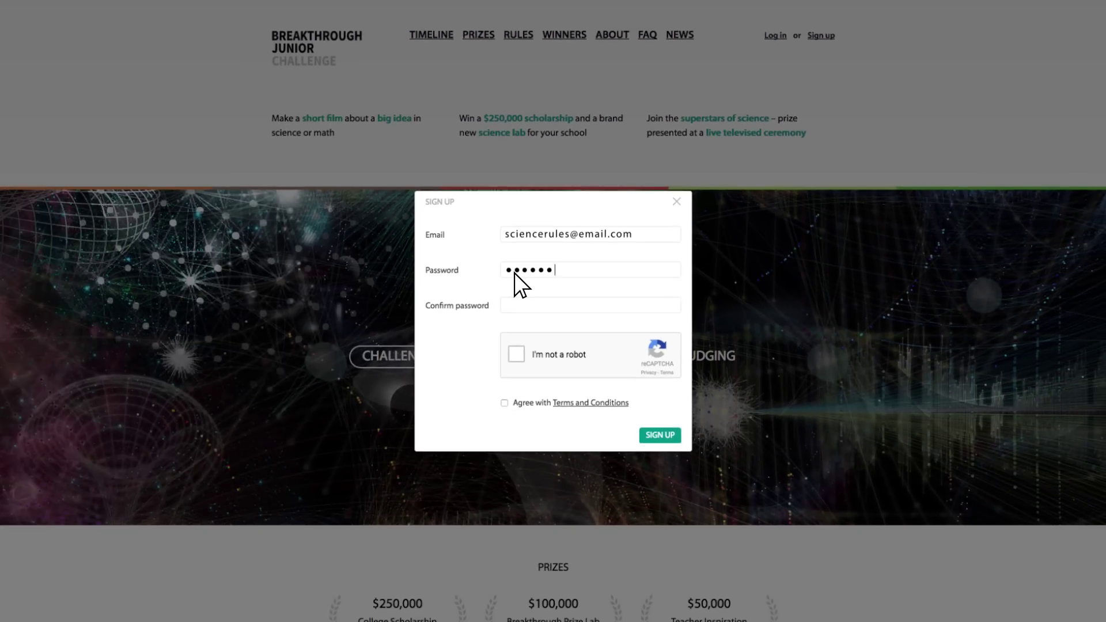
left_click(494, 320)
type("******")
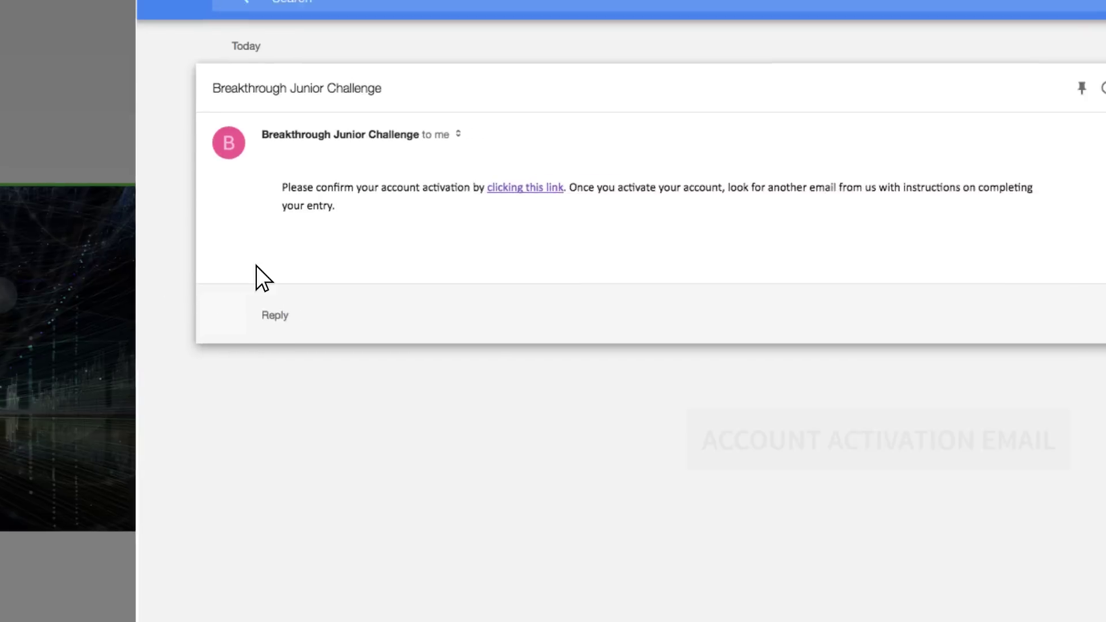
Activate the account via the email's link, then log in with the account email and password.
left_click(529, 184)
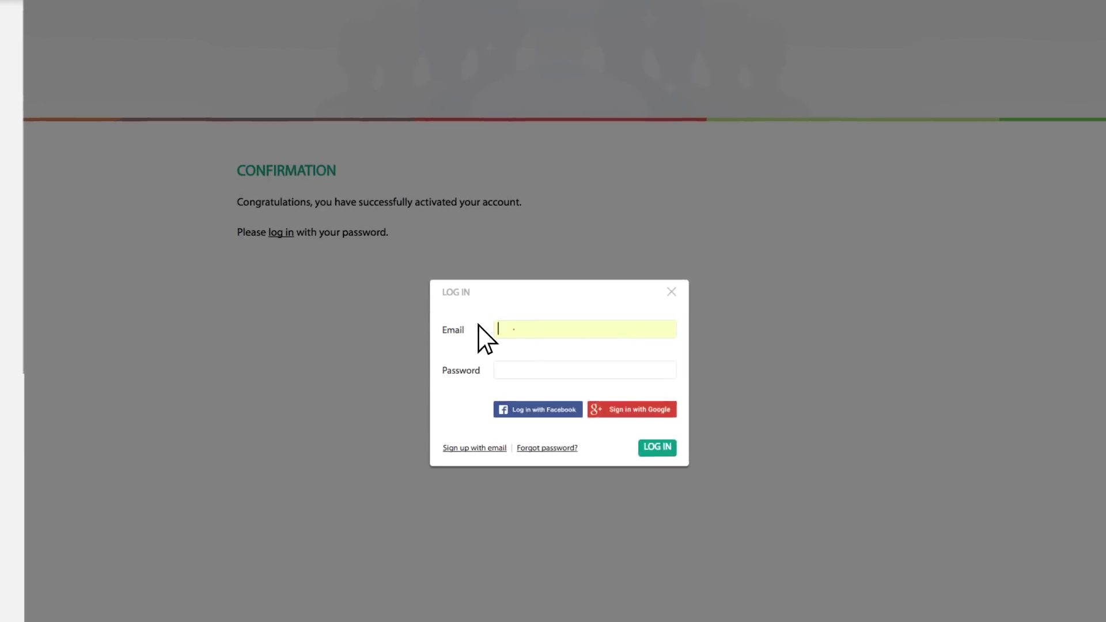
left_click(482, 329)
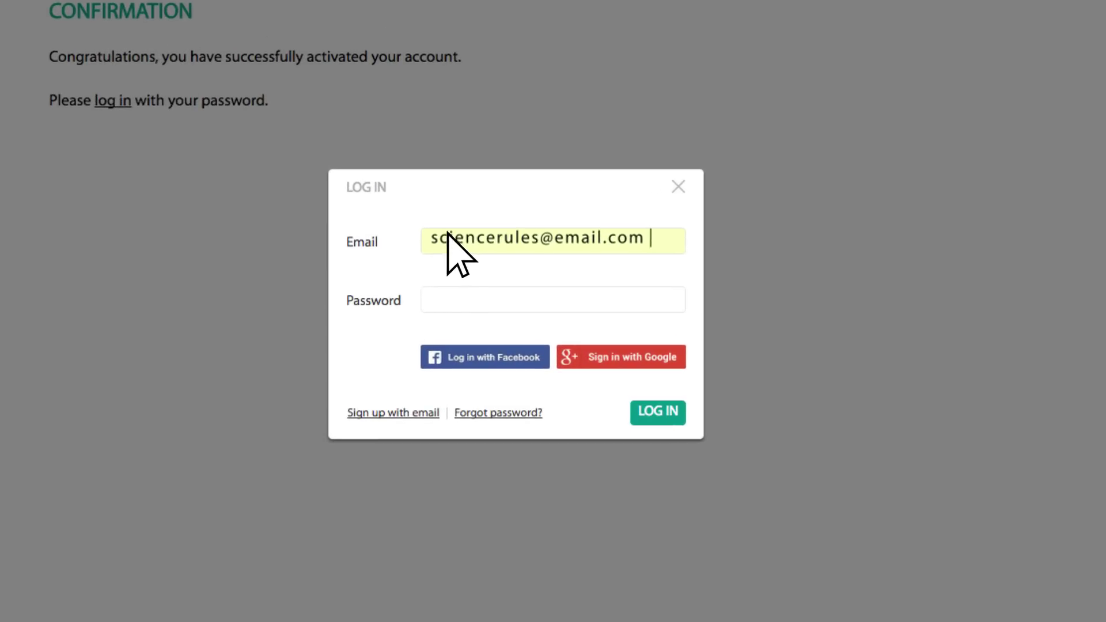
left_click(448, 295)
type("••••••")
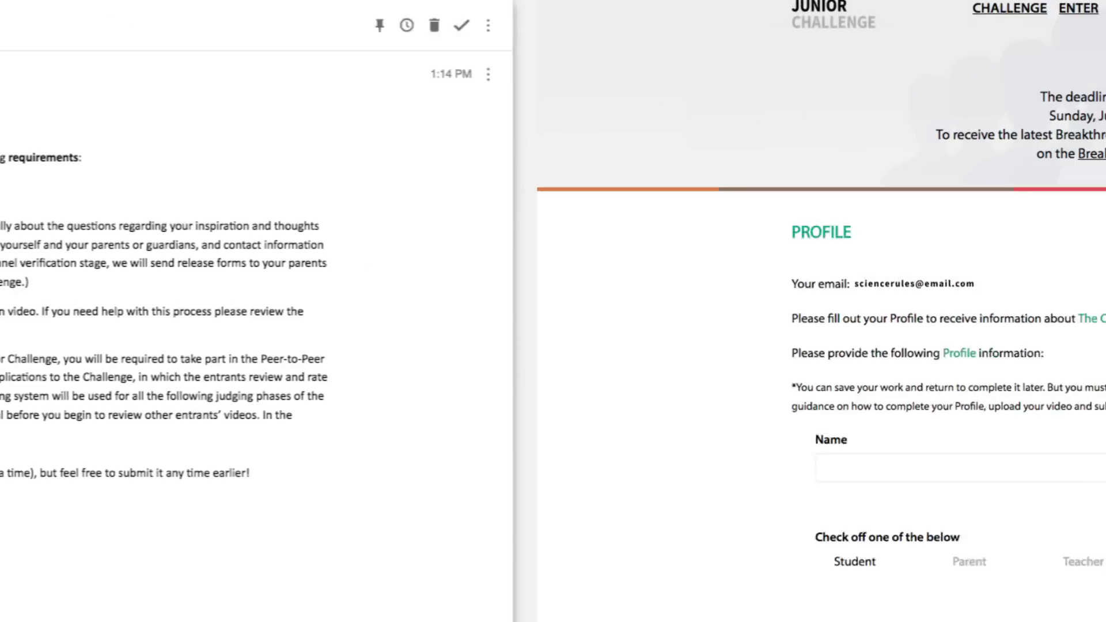
Enter the entrant's full name, mark them as a Student, and choose United States, California.
left_click(192, 481)
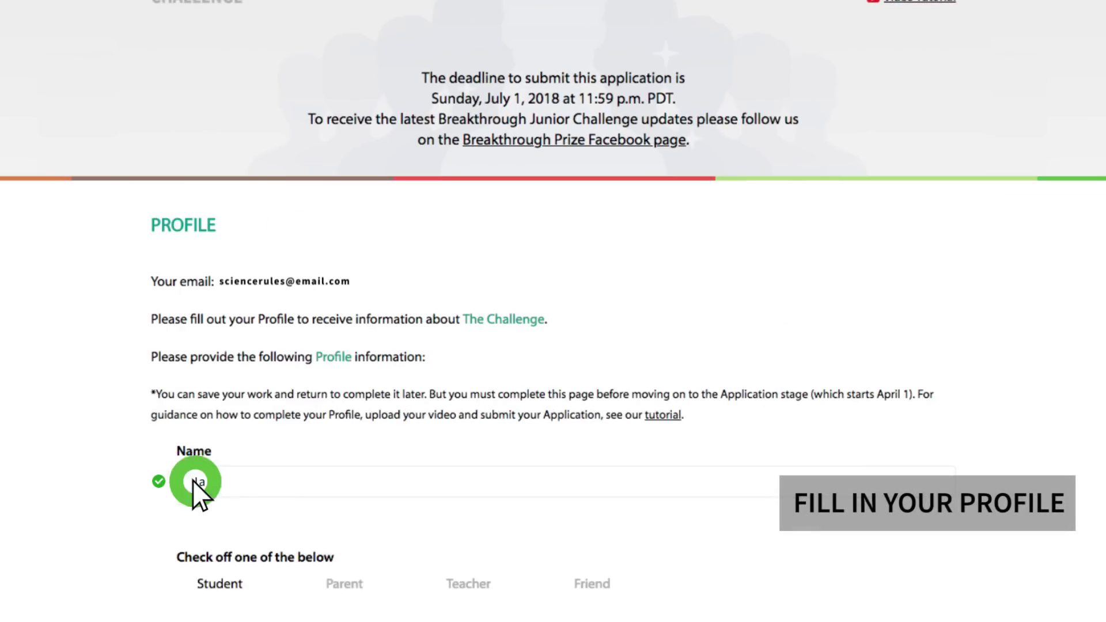
type("Jane Doe")
scroll(214, 500, "down", 2)
left_click(214, 500)
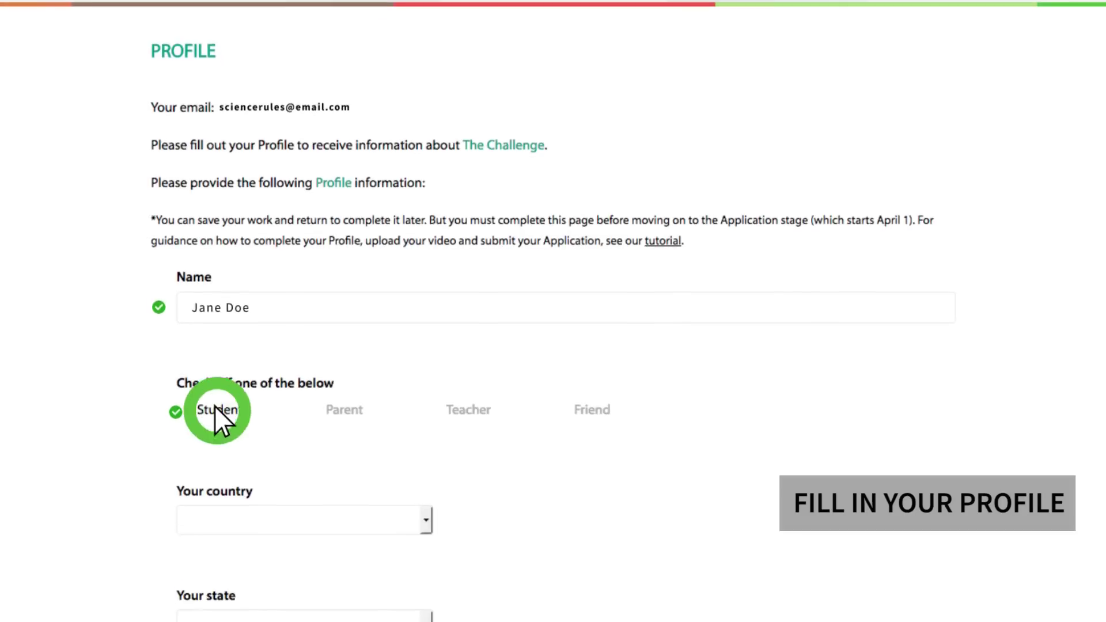
left_click(426, 610)
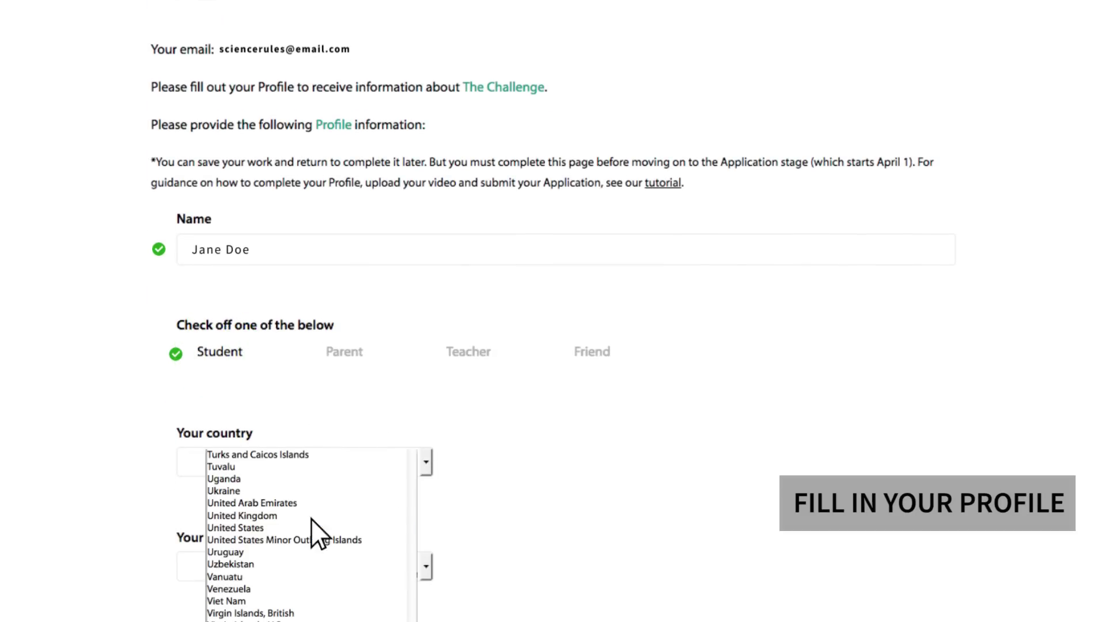
left_click(299, 526)
left_click(426, 566)
left_click(263, 506)
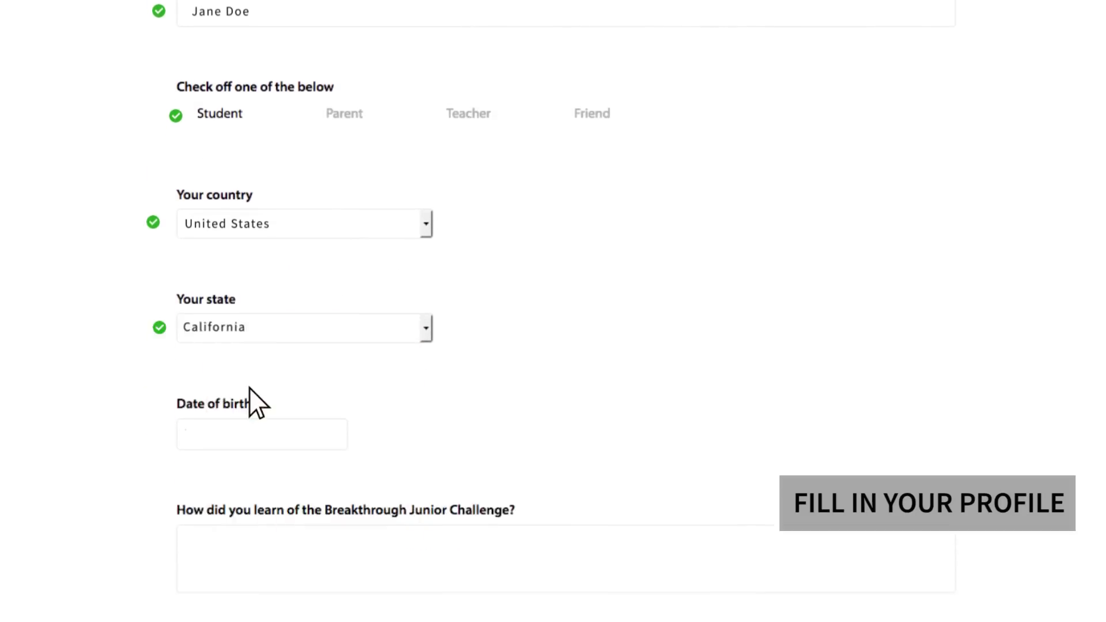
left_click(254, 434)
type("10 August 1998")
left_click(254, 552)
type("A friend shared it on Facebook.")
left_click(219, 576)
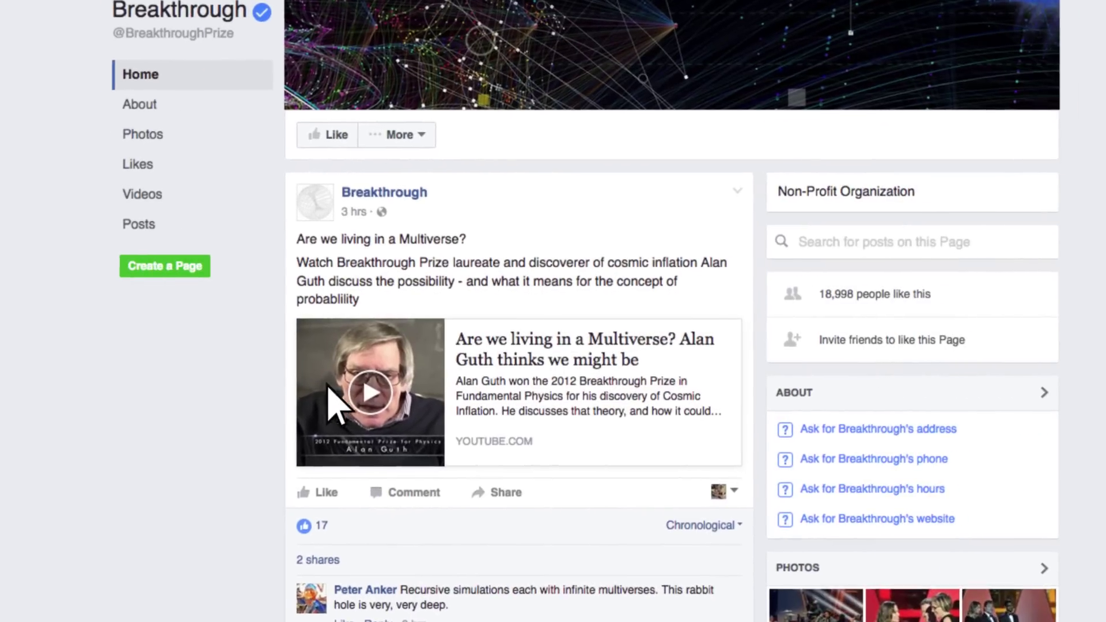
Like the Breakthrough page on Facebook.
left_click(324, 135)
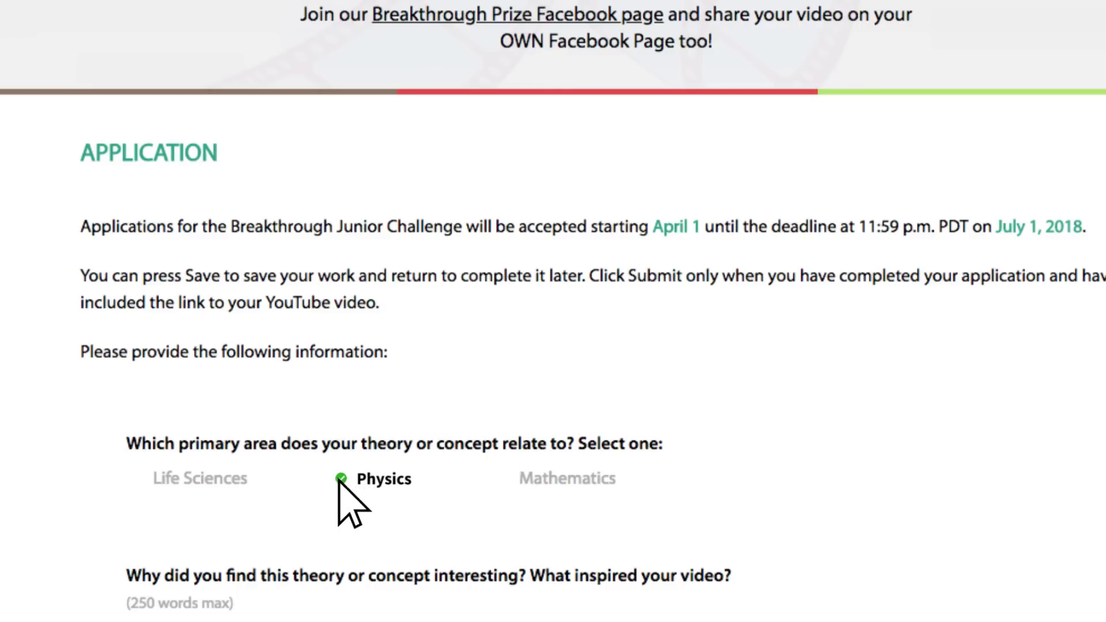
Paste the prepared answers for the inspiration and why-physics-matters questions.
scroll(279, 543, "down", 4)
left_click(159, 553)
type("I’m fascinated by gravity, the natural phenomenon by which all things with energy are pulled towards each other. My video is inspired by Isaac Newton. His simple realization about gravity has changed the way we look at the universe.")
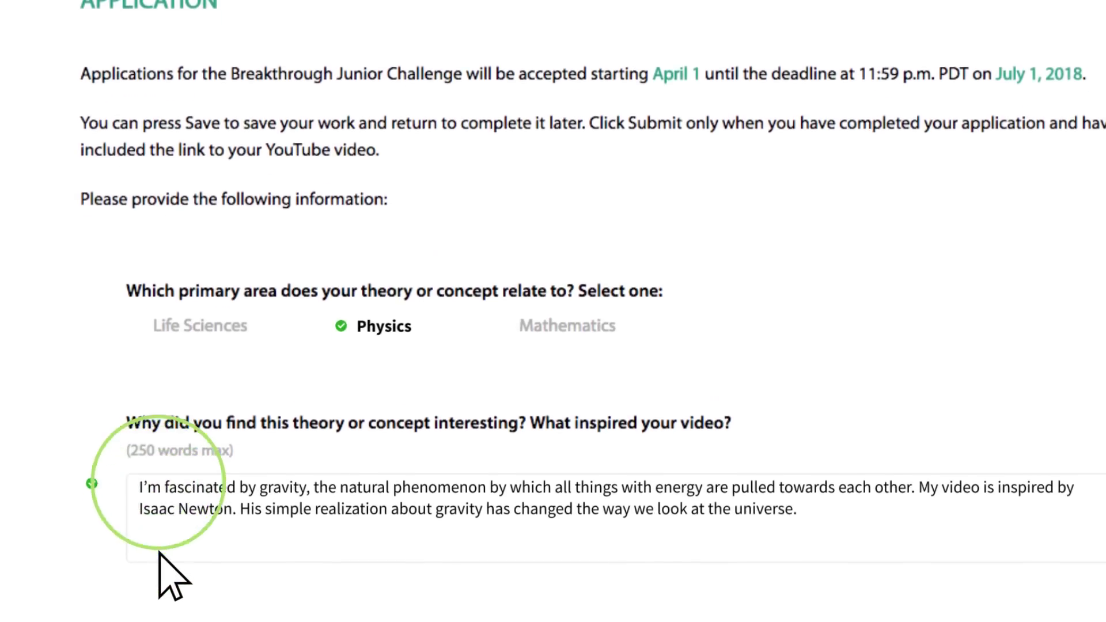
scroll(161, 536, "down", 10)
left_click(163, 263)
type("Physics is the basis of how the entire world works together. I think it is very important to understand how the universe behaves. This way we can understand how to interact within it in a more efficent way.")
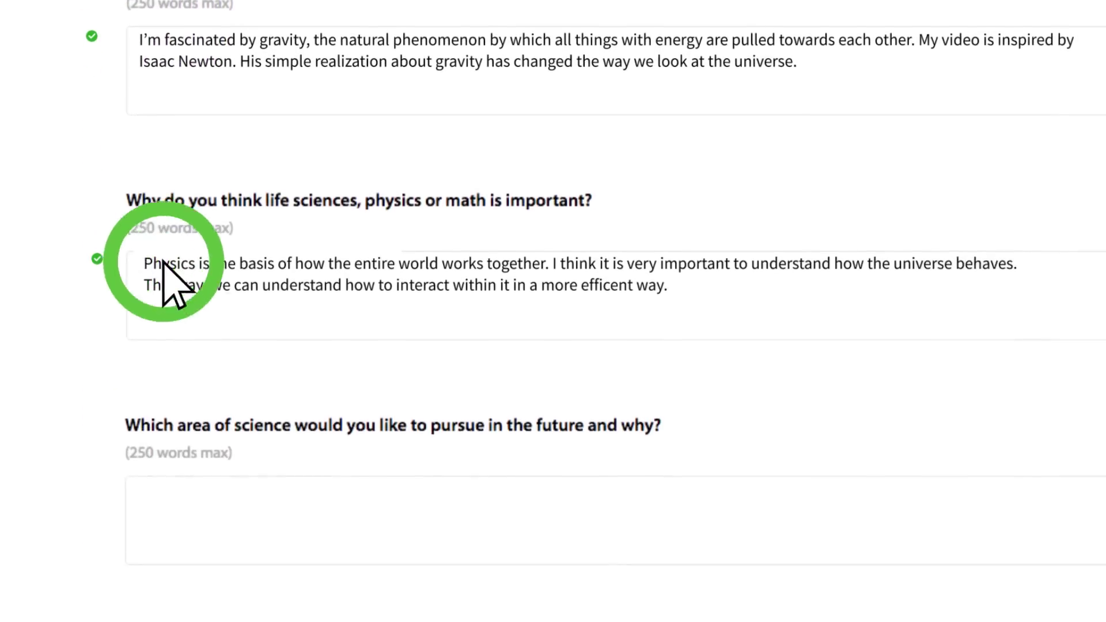
Paste the prepared future science area answer and the teacher nomination paragraph.
scroll(163, 263, "down", 5)
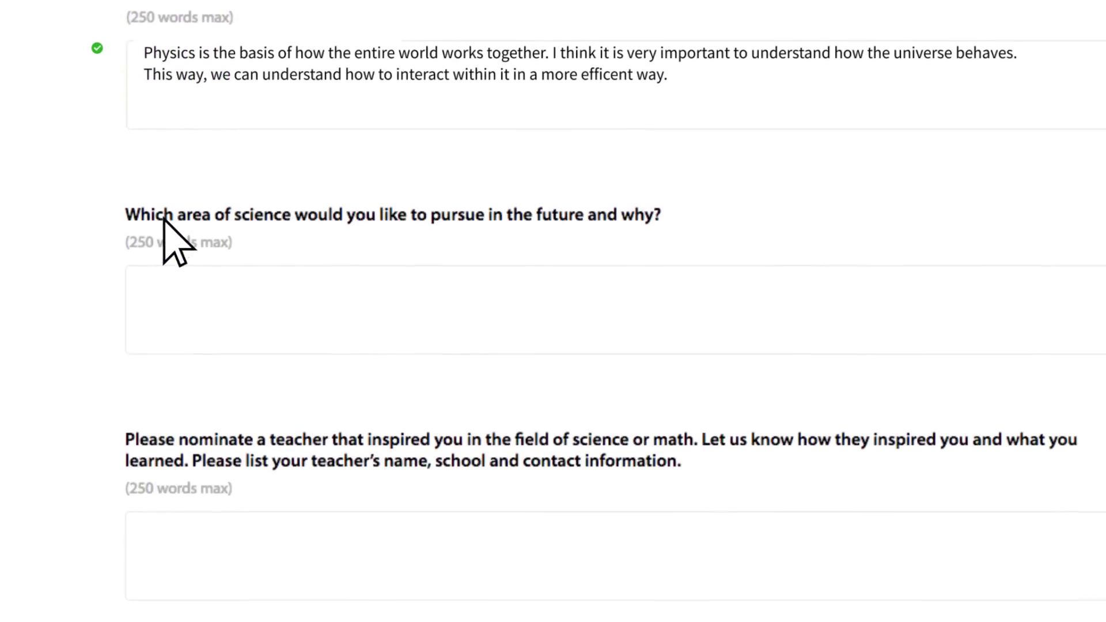
scroll(163, 265, "down", 1)
left_click(163, 246)
type("Physics because it’s like magic. It is one of the oldest academic disciplines, and is still changing the way we live today. Electromagnitism, nuclear physics, and thermodynamics have led to advances in technology that are essential to our lives in 2016.")
scroll(159, 323, "down", 1)
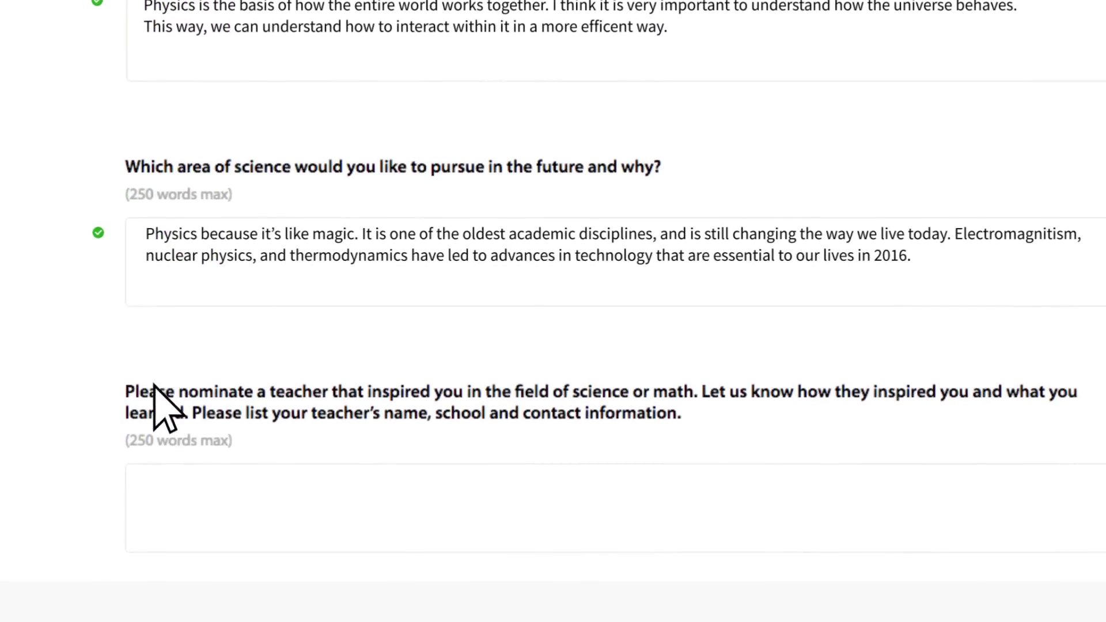
scroll(151, 438, "down", 1)
left_click(149, 458)
type("Mr. Smith has opened my eyes to the world of science and technology with his awe inspiring lessons. He doesn’t just tell his students about the principles of physics, he shows us.")
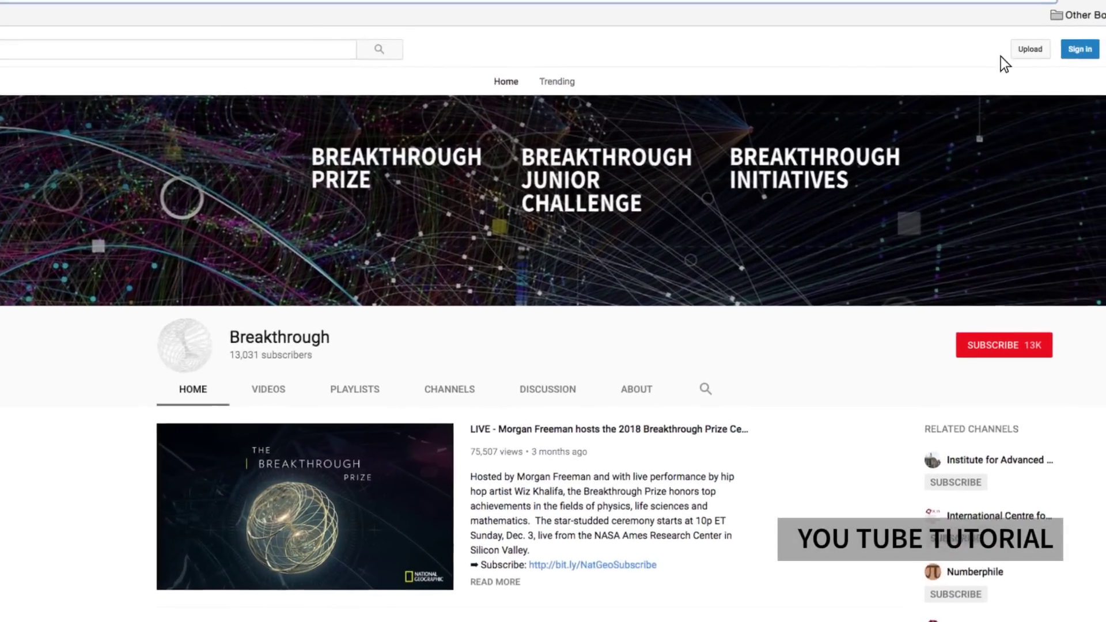
Sign in to YouTube and go to the video upload page.
left_click(1088, 38)
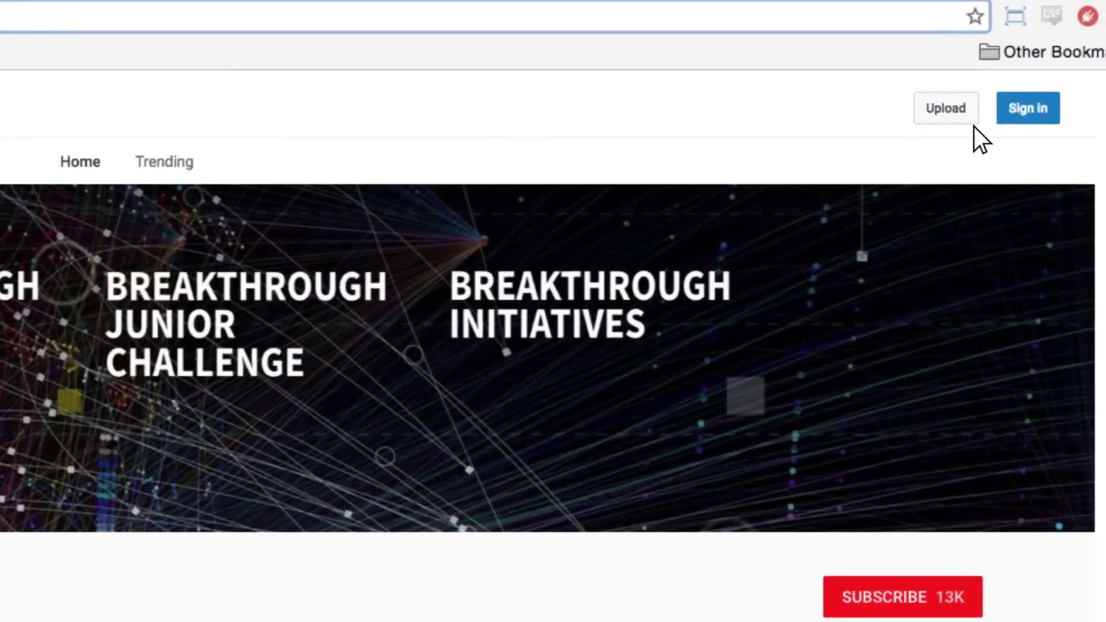
left_click(1013, 73)
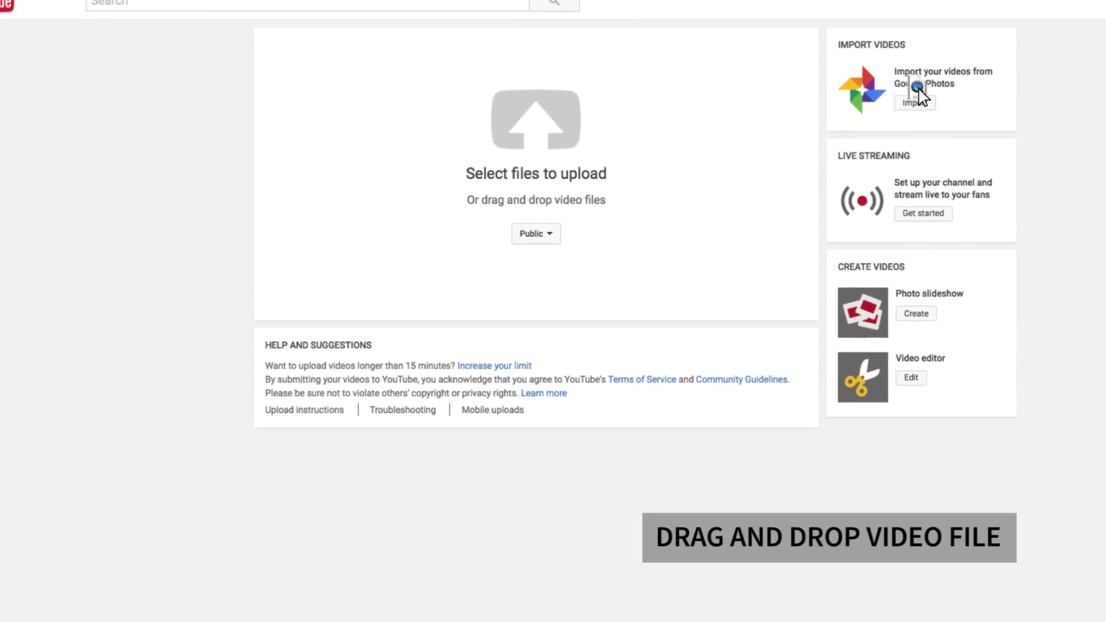
Upload and publish 'My Breakthrough Junior Challenge Video' tagged #breakthroughjuniorchallenge, then select its share link.
left_click_drag(541, 176, 544, 183)
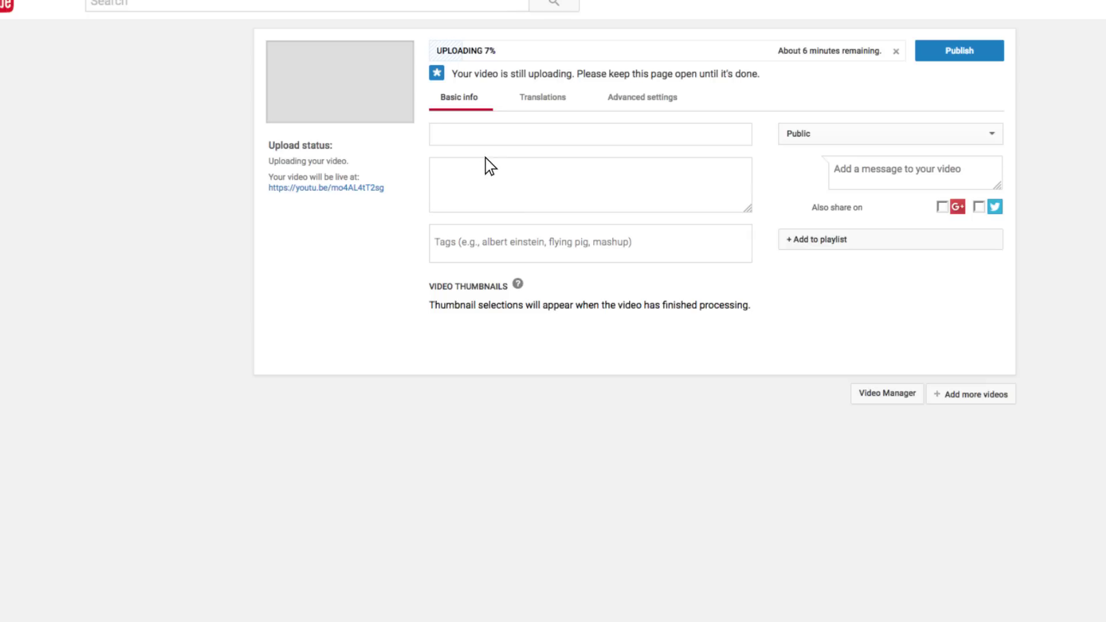
type("ough Junior Challenge Video")
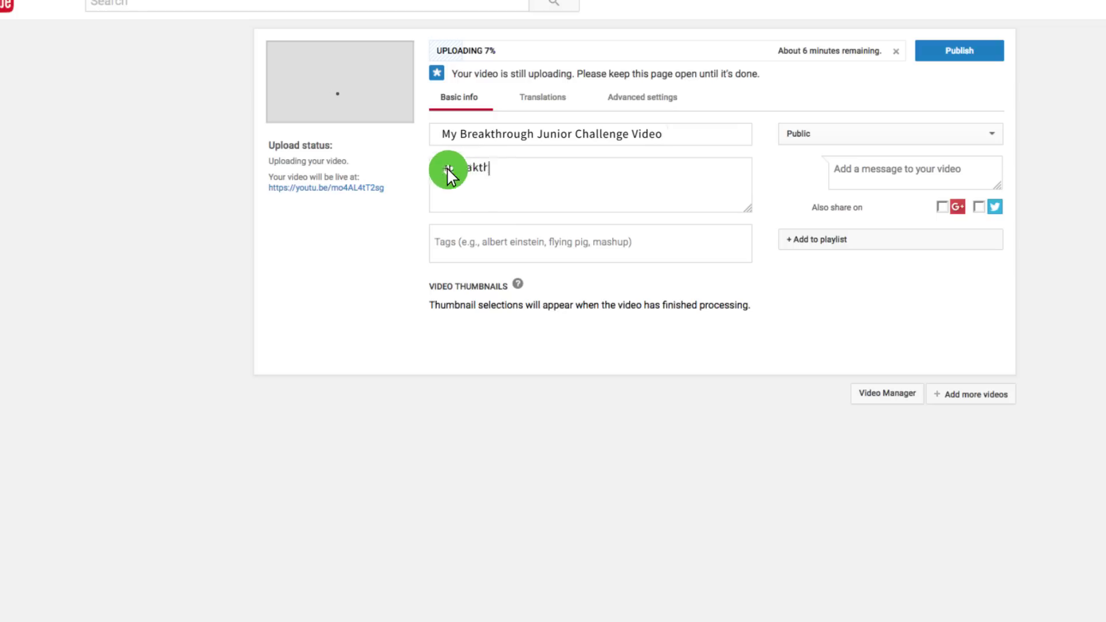
type("roughjuniorchallenge")
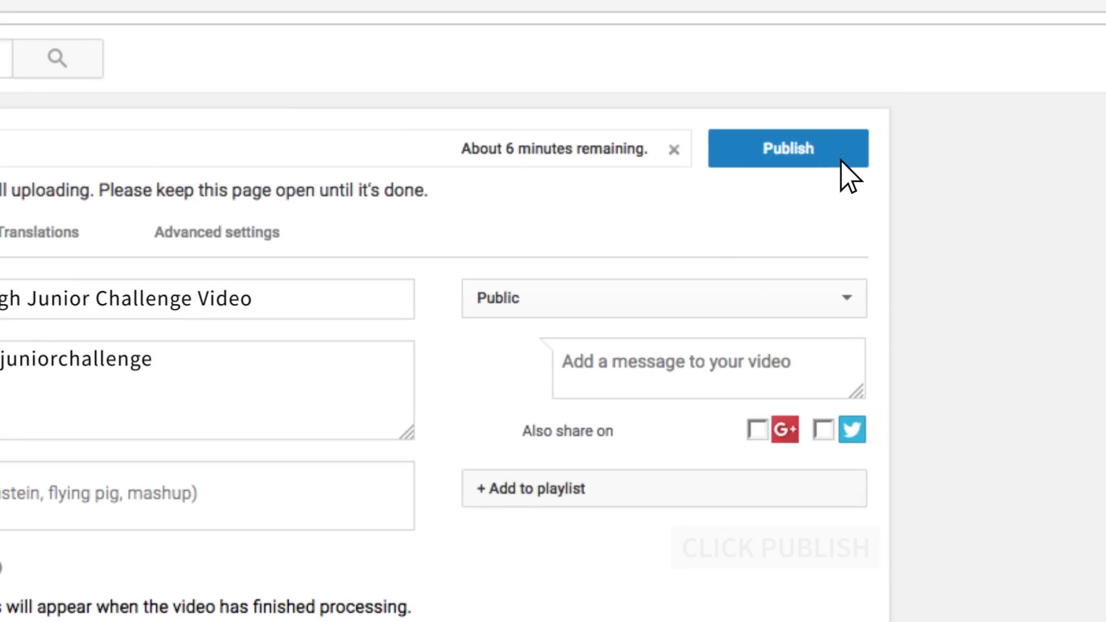
left_click(842, 163)
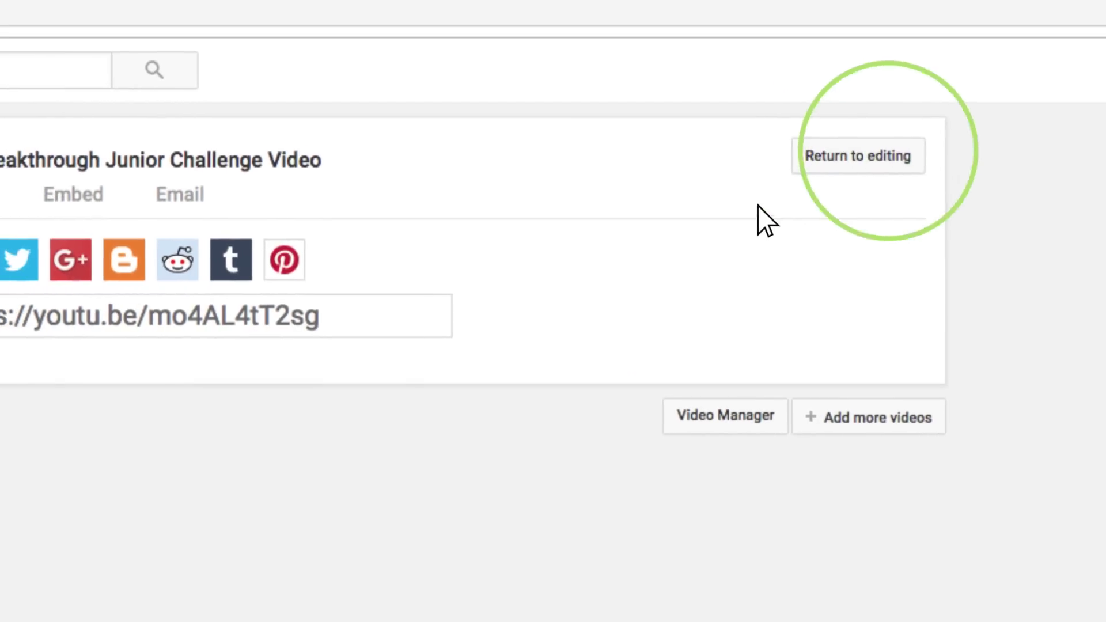
left_click(331, 329)
key("ctrl+c")
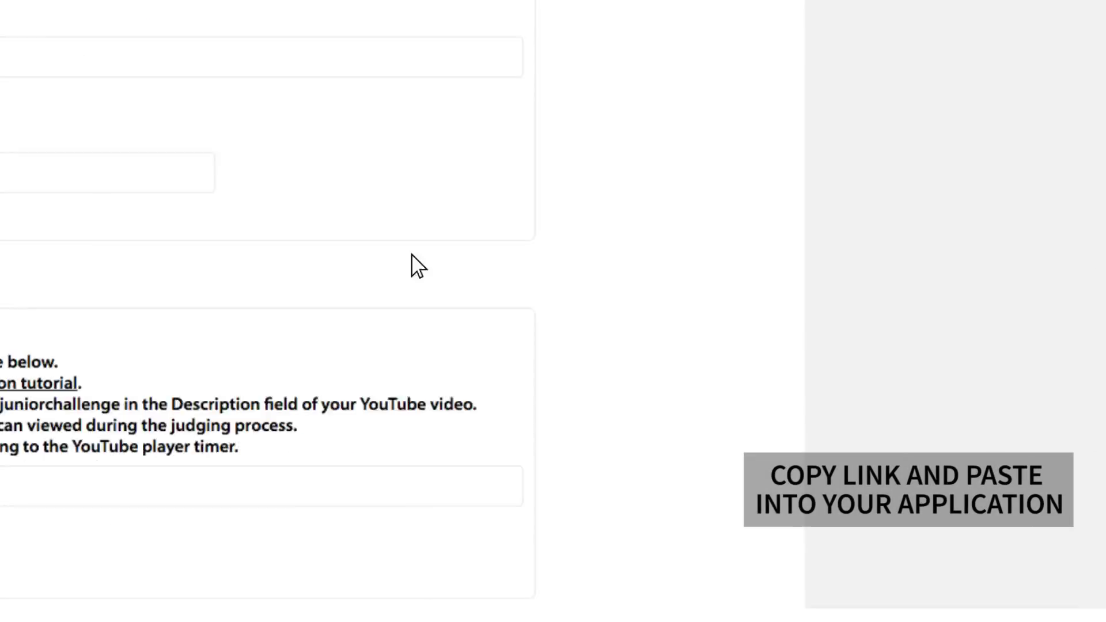
Paste the youtu.be video link into the YOUTUBE LINK field, save, and submit the application.
left_click(23, 329)
key("ctrl+v")
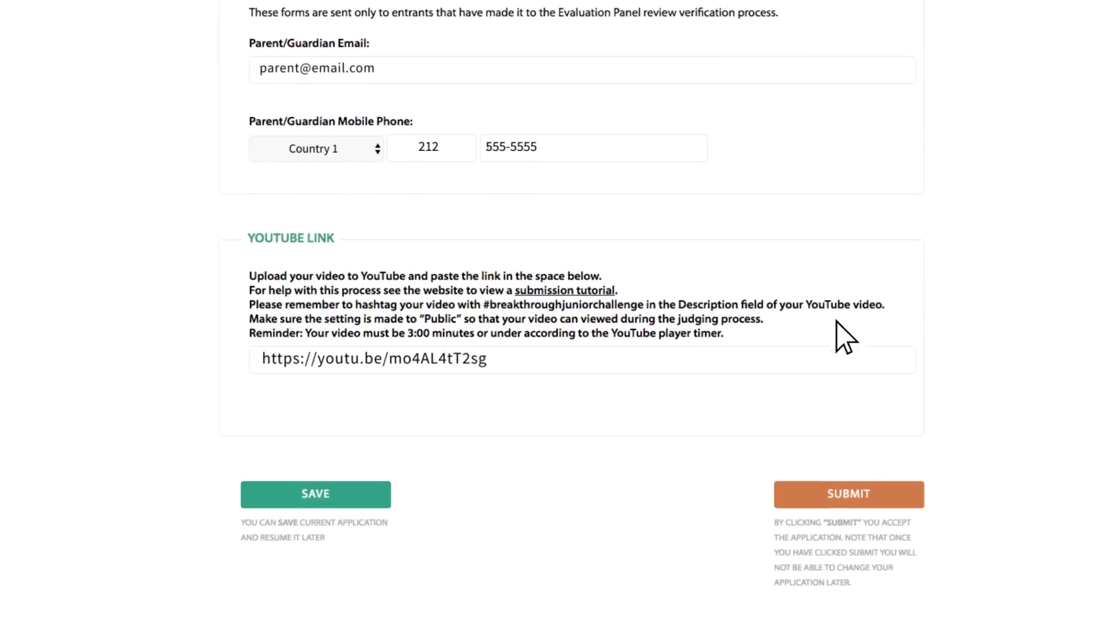
left_click(335, 503)
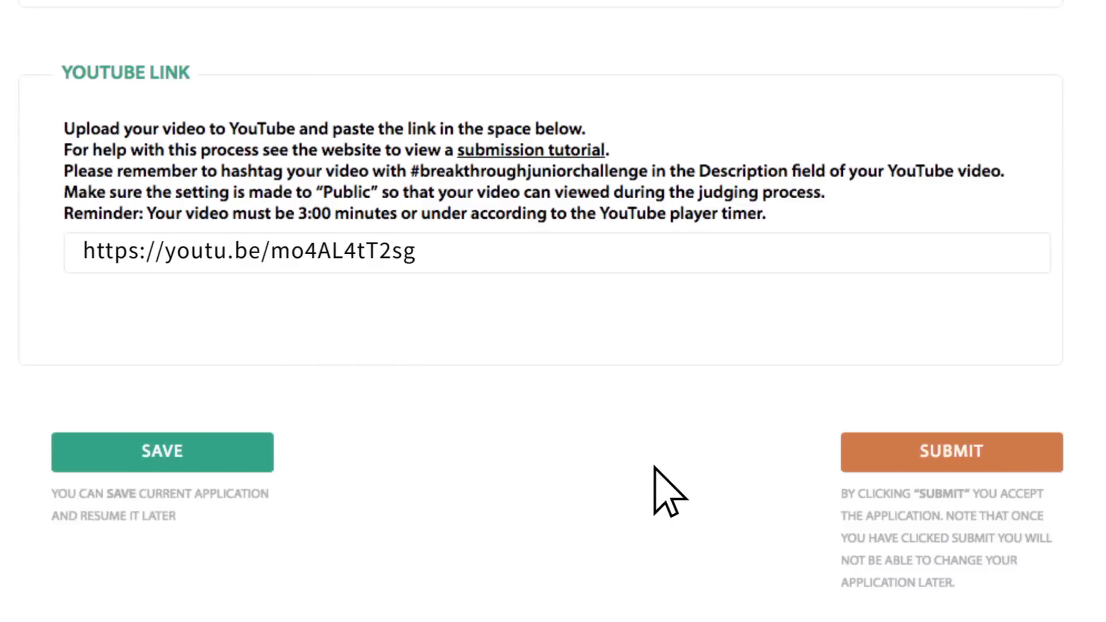
left_click(1037, 466)
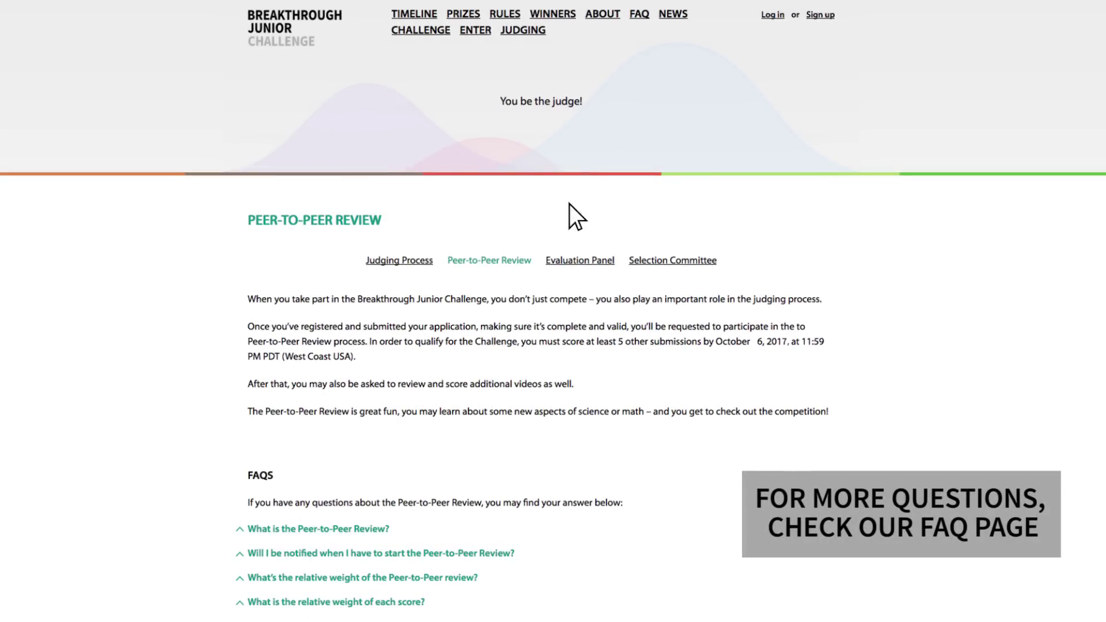
Open the FAQ page and scroll through the account, age, deadline and video questions.
left_click(640, 15)
scroll(553, 311, "down", 5)
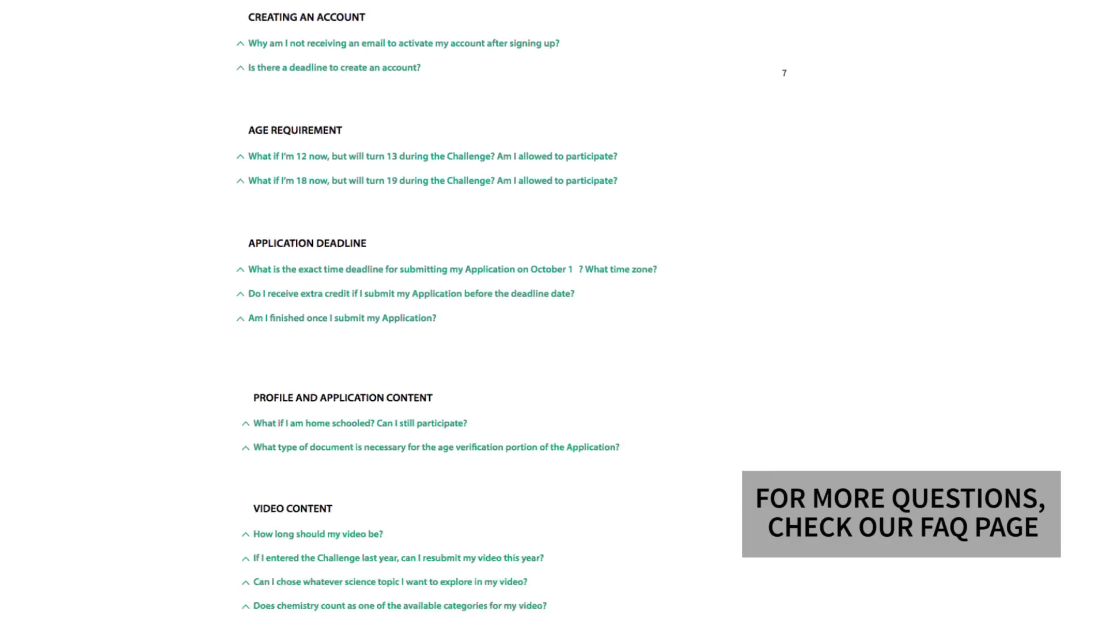